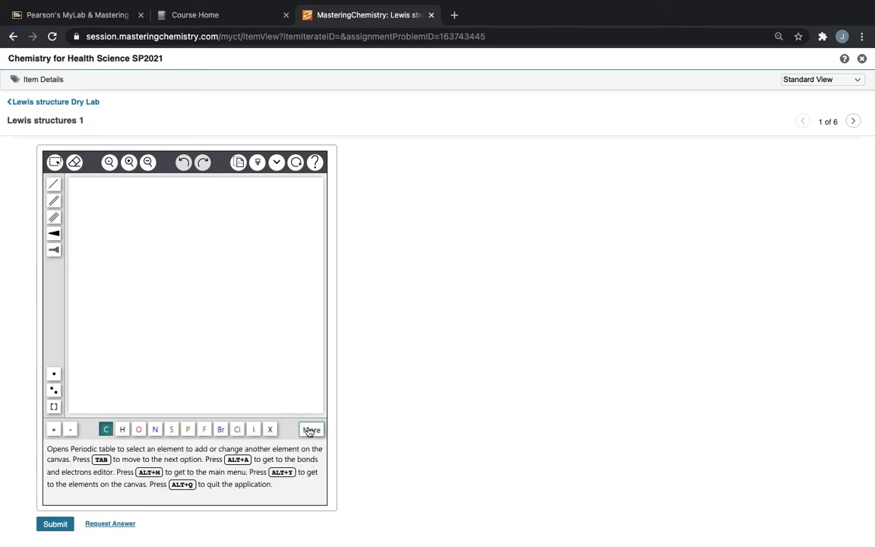
{"action": "left_click", "coordinate": [307, 429]}
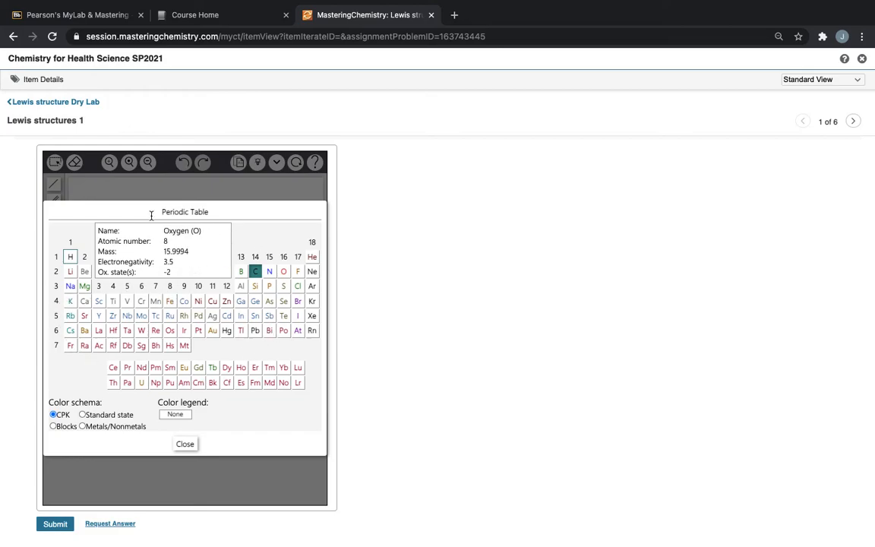
{"action": "left_click", "coordinate": [184, 444]}
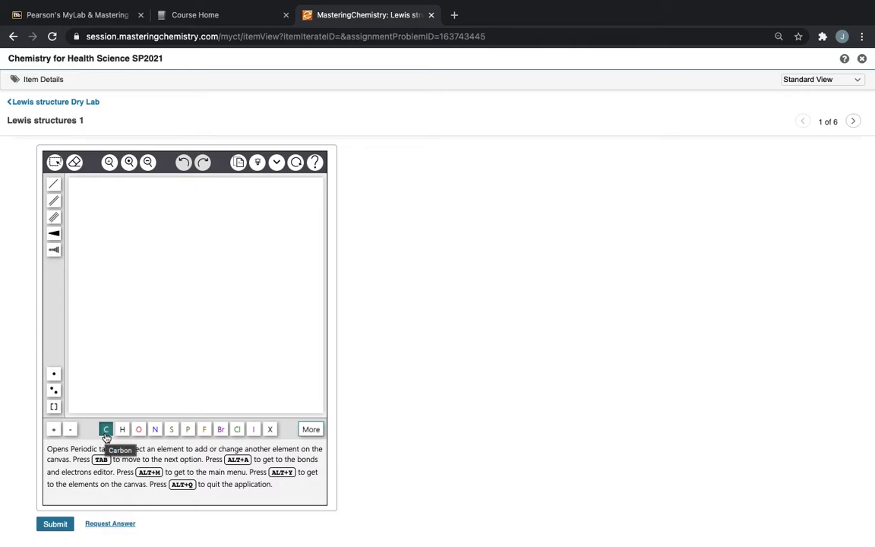
{"action": "left_click", "coordinate": [156, 290]}
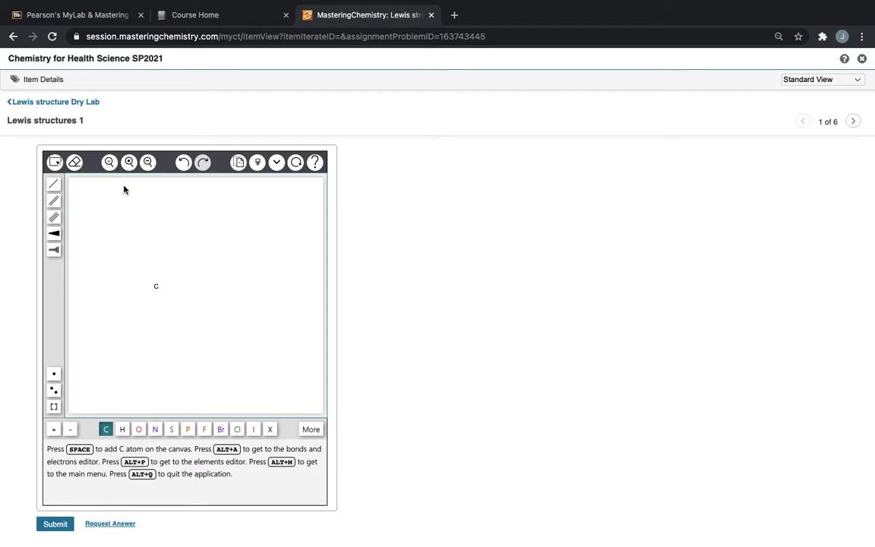
{"action": "left_click", "coordinate": [183, 162]}
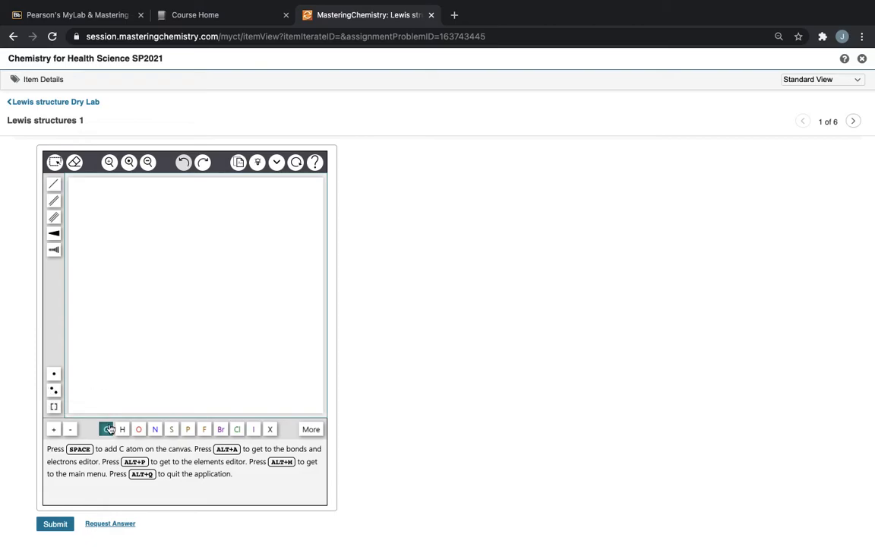
- Draw carbon dioxide as a central carbon with two opposite double-bonded oxygens, each carrying two lone pairs
{"action": "left_click", "coordinate": [169, 280]}
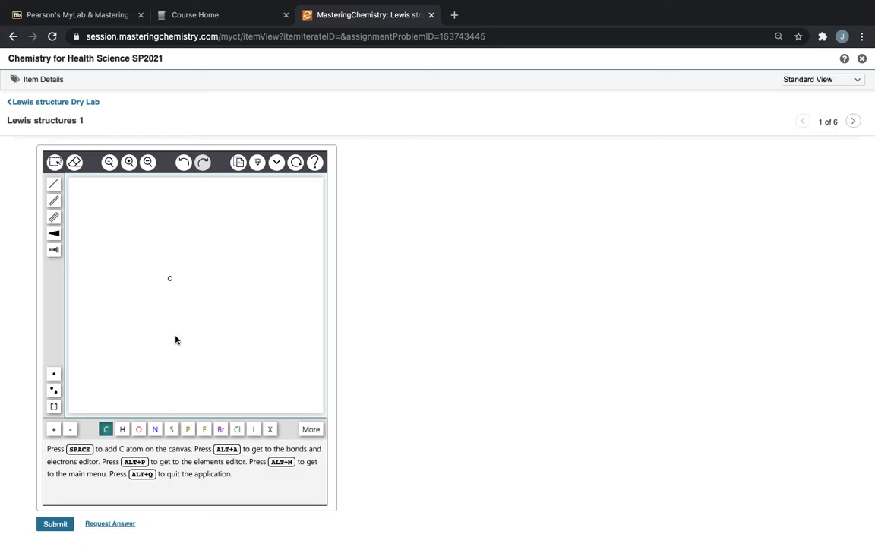
{"action": "left_click", "coordinate": [139, 430]}
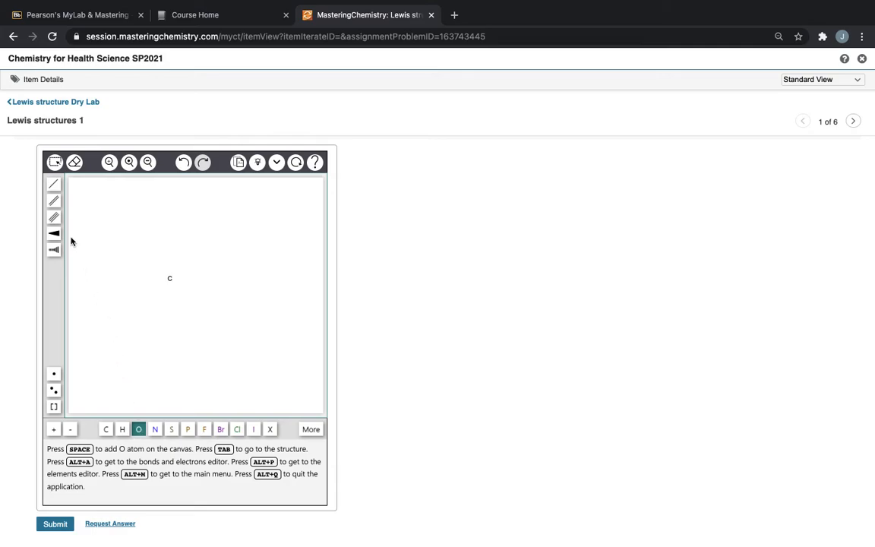
{"action": "left_click", "coordinate": [55, 202]}
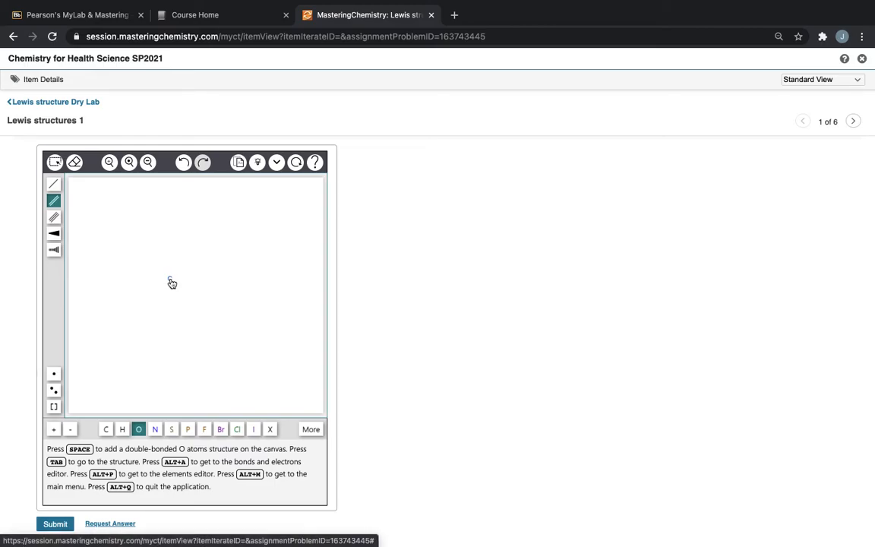
{"action": "left_click_drag", "start_coordinate": [170, 282], "coordinate": [189, 282]}
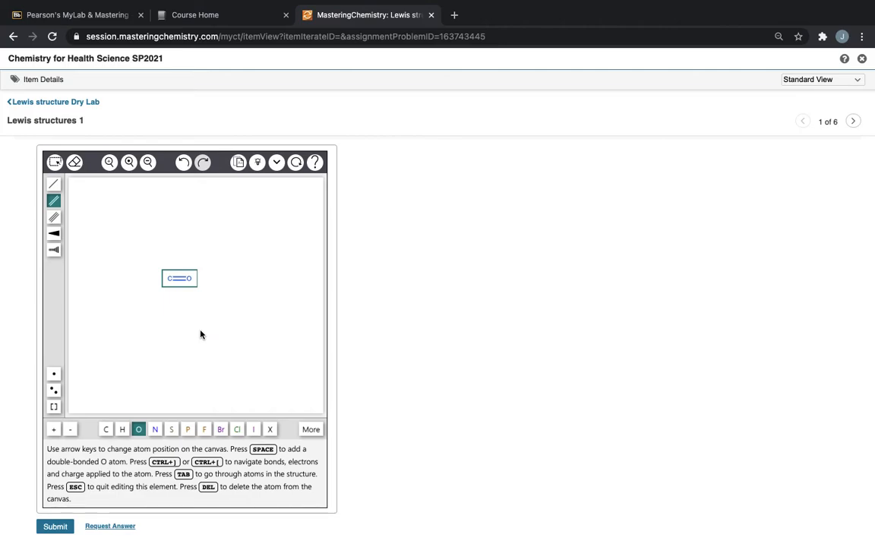
{"action": "left_click", "coordinate": [147, 280]}
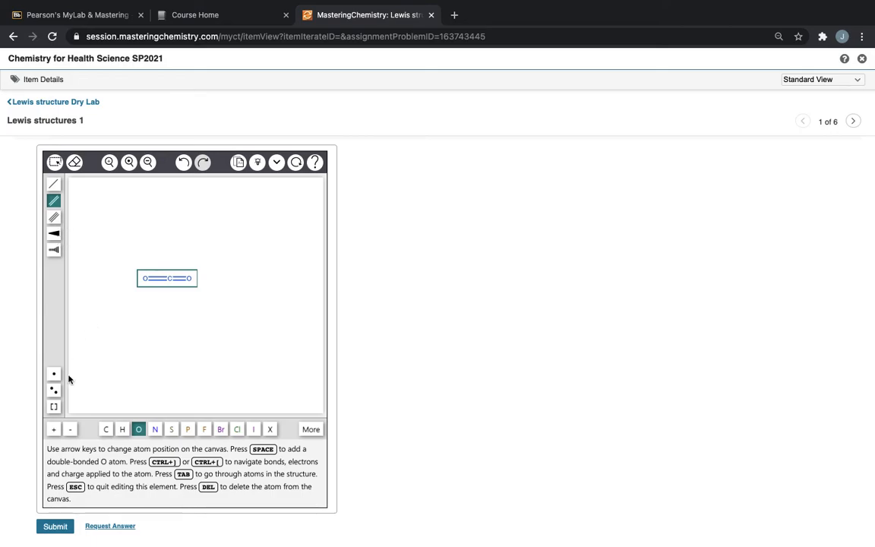
{"action": "left_click", "coordinate": [54, 391]}
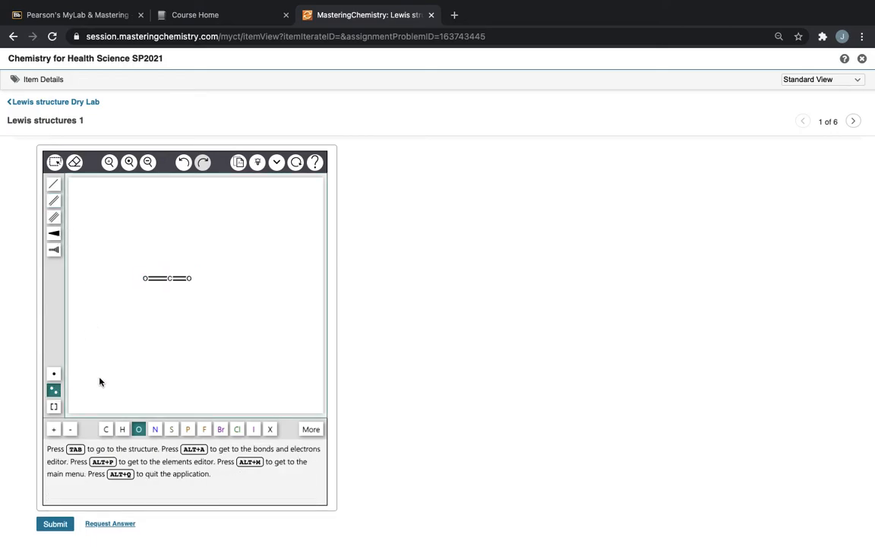
{"action": "left_click", "coordinate": [190, 279]}
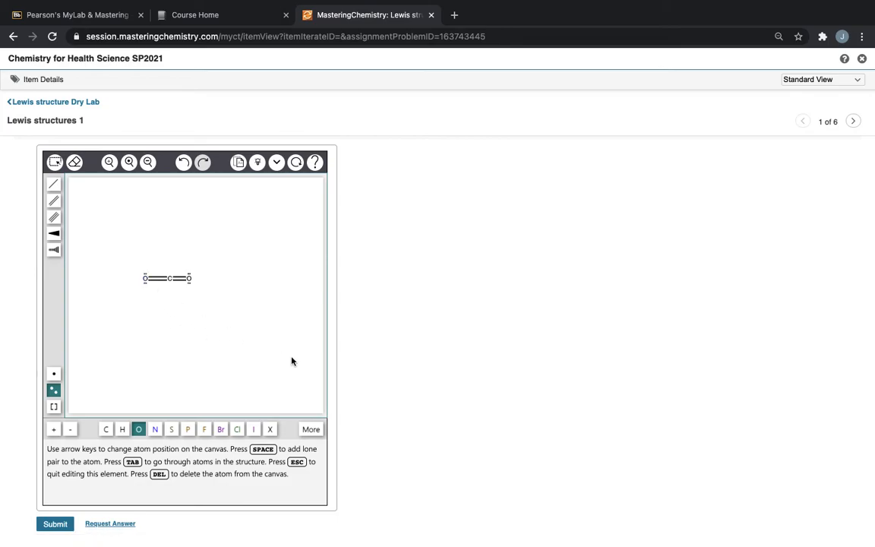
- Draw methane below the carbon dioxide as a carbon atom with four single-bonded hydrogens around it
{"action": "left_click", "coordinate": [103, 429]}
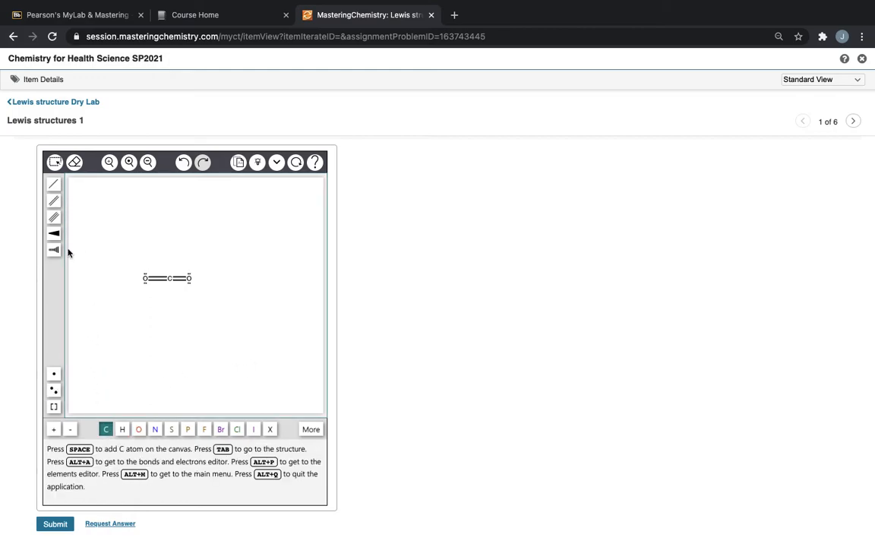
{"action": "left_click", "coordinate": [164, 350]}
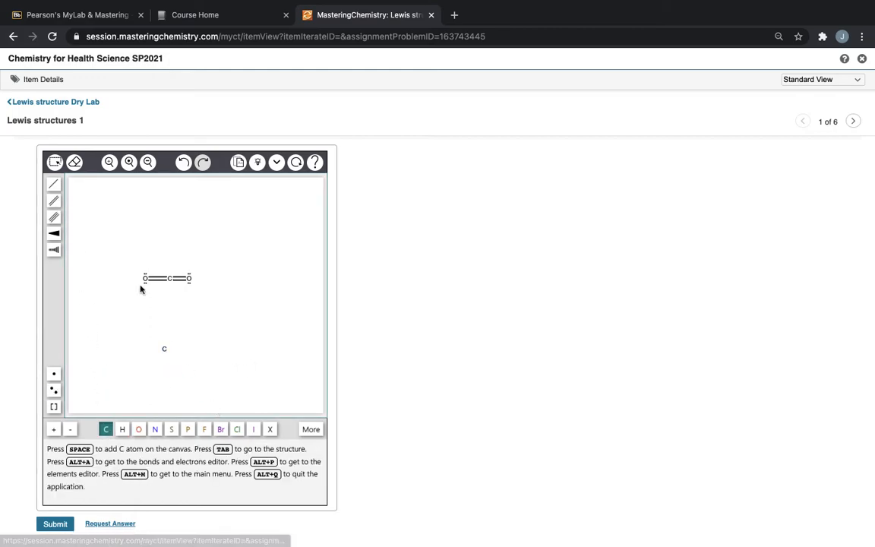
{"action": "left_click", "coordinate": [54, 186]}
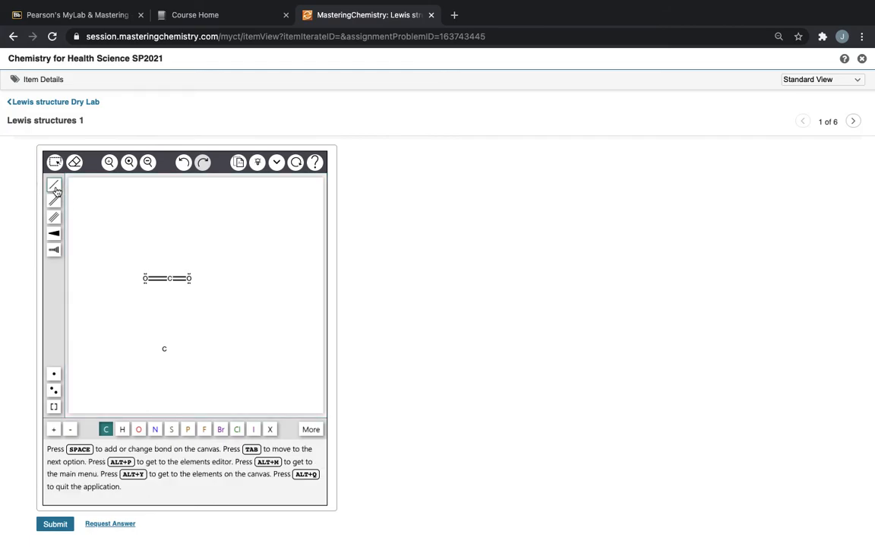
{"action": "left_click", "coordinate": [123, 431]}
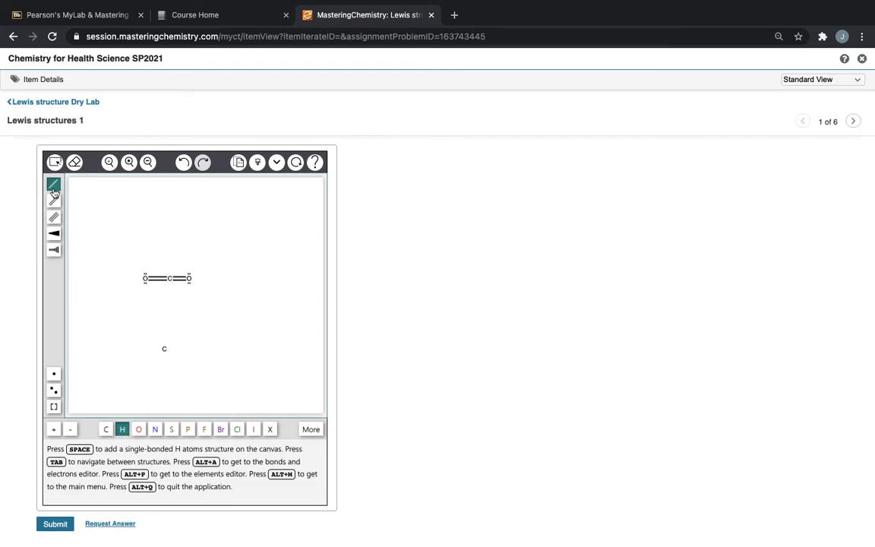
{"action": "left_click_drag", "start_coordinate": [164, 351], "coordinate": [164, 369]}
{"action": "left_click", "coordinate": [164, 350]}
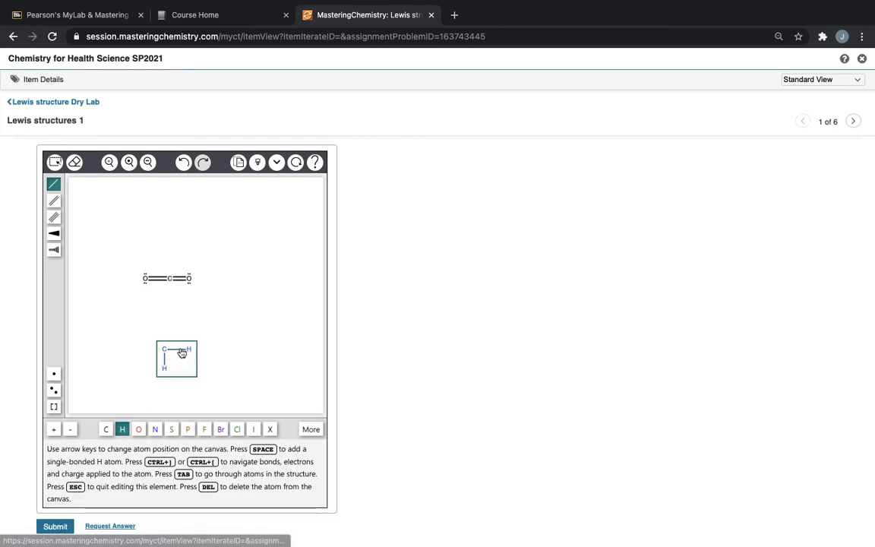
{"action": "left_click", "coordinate": [165, 349]}
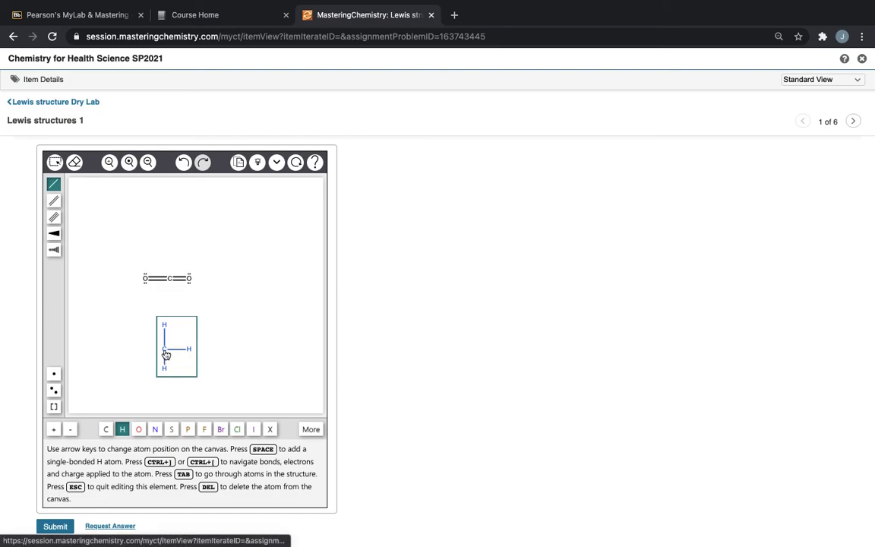
{"action": "left_click_drag", "start_coordinate": [159, 351], "coordinate": [139, 351]}
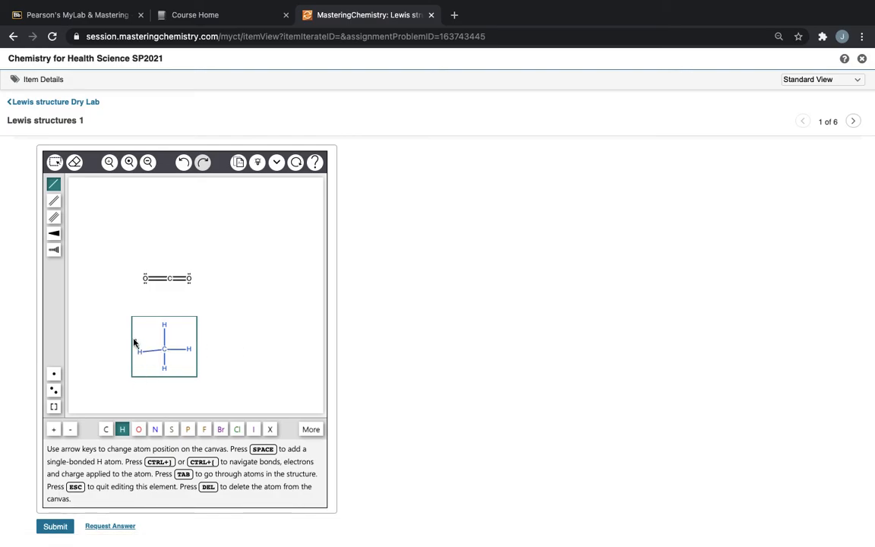
{"action": "left_click", "coordinate": [183, 162]}
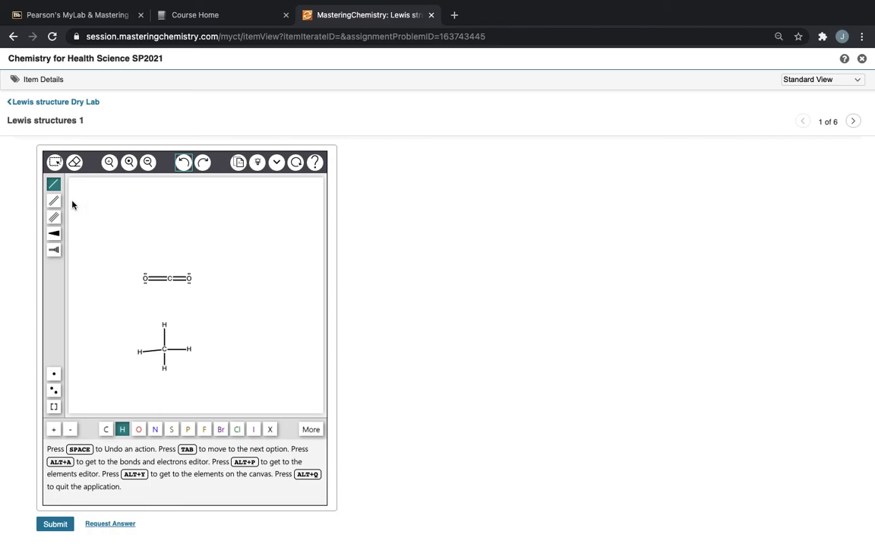
{"action": "left_click", "coordinate": [54, 184]}
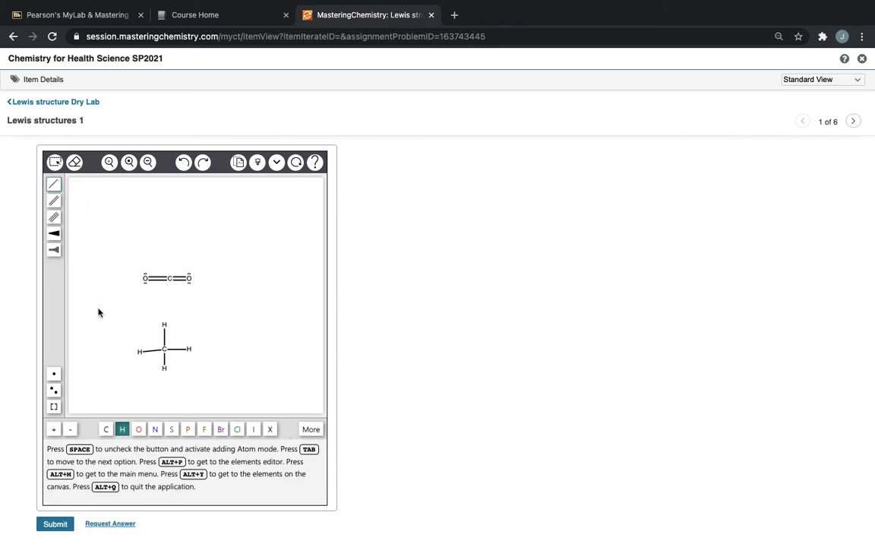
{"action": "left_click", "coordinate": [166, 349]}
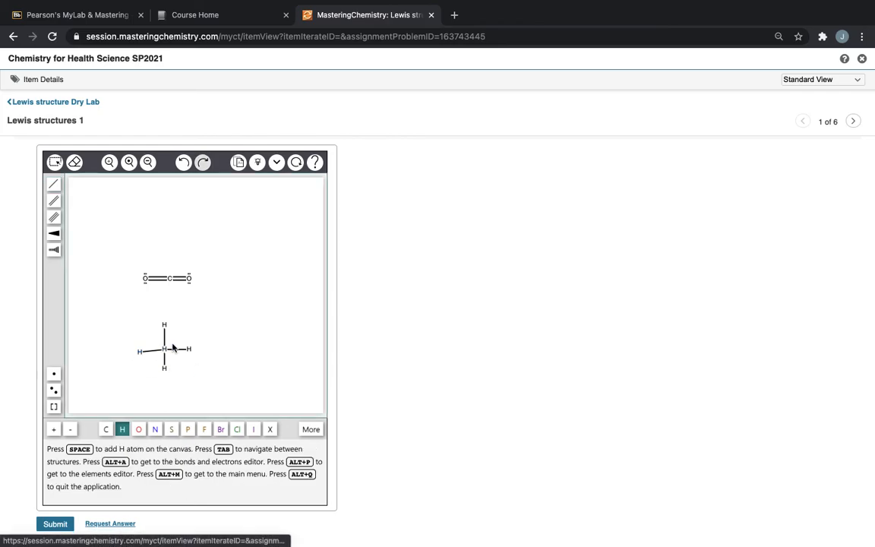
{"action": "left_click", "coordinate": [183, 162]}
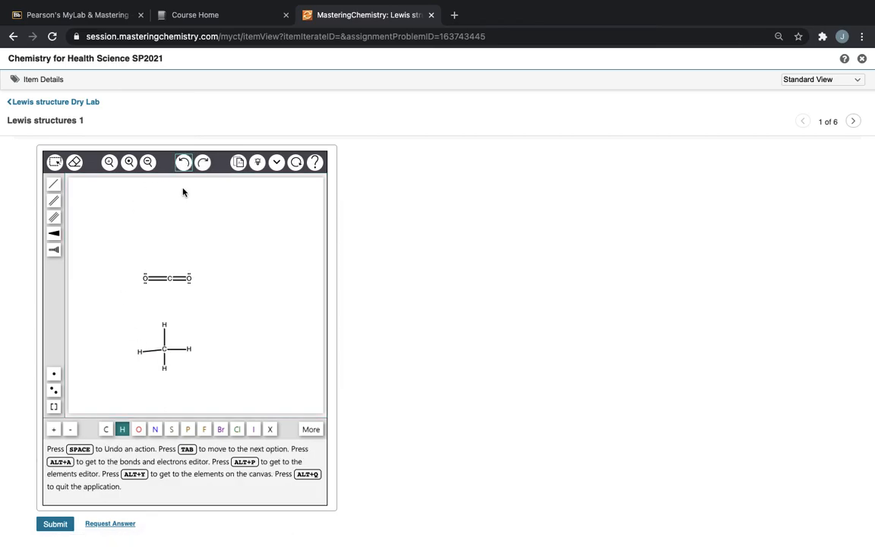
{"action": "left_click", "coordinate": [128, 428]}
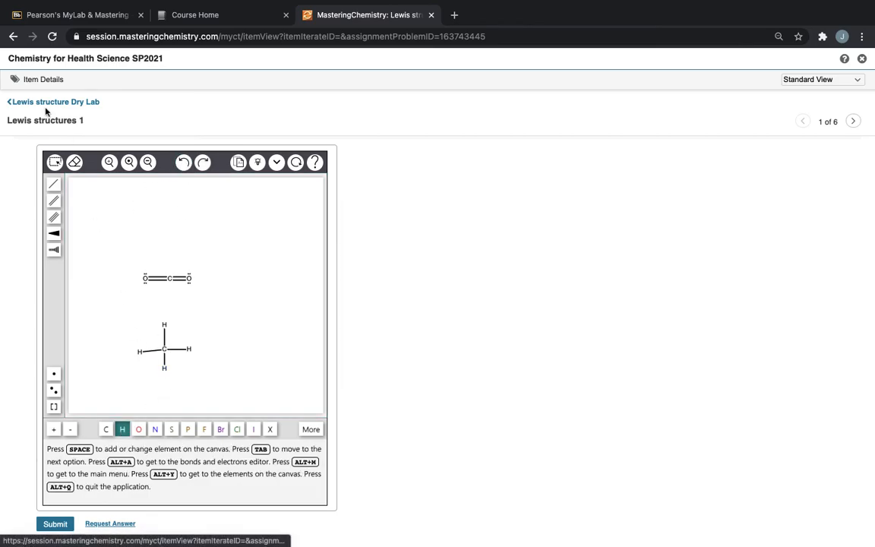
- Reposition methane's hydrogen atoms so the two side bonds run horizontally and the other two vertically from the carbon
{"action": "left_click", "coordinate": [55, 162]}
{"action": "mouse_move", "coordinate": [189, 351]}
{"action": "left_mouse_down"}
{"action": "mouse_move", "coordinate": [196, 377]}
{"action": "mouse_move", "coordinate": [198, 346]}
{"action": "left_mouse_up"}
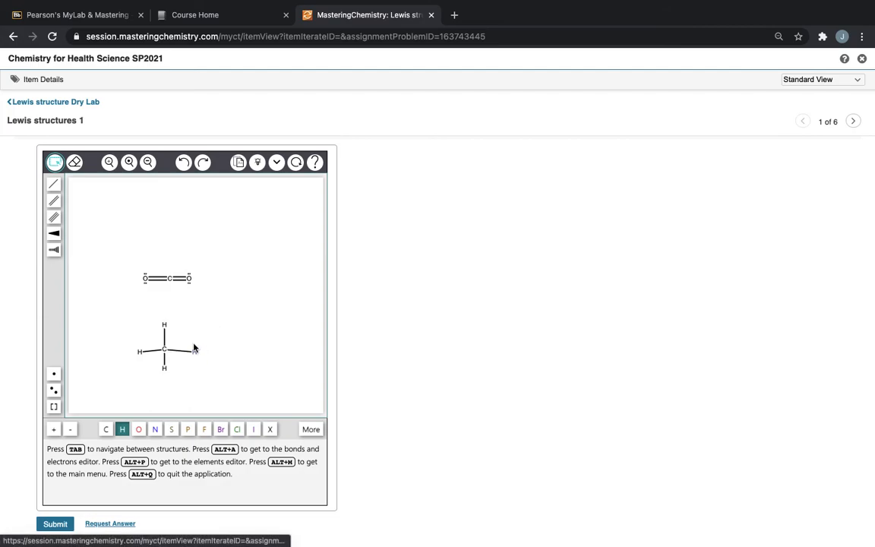
{"action": "left_click", "coordinate": [208, 346]}
{"action": "left_click_drag", "start_coordinate": [140, 355], "coordinate": [113, 357]}
{"action": "left_click_drag", "start_coordinate": [164, 371], "coordinate": [165, 366]}
{"action": "mouse_move", "coordinate": [166, 329]}
{"action": "left_mouse_down"}
{"action": "mouse_move", "coordinate": [165, 347]}
{"action": "mouse_move", "coordinate": [164, 325]}
{"action": "left_mouse_up"}
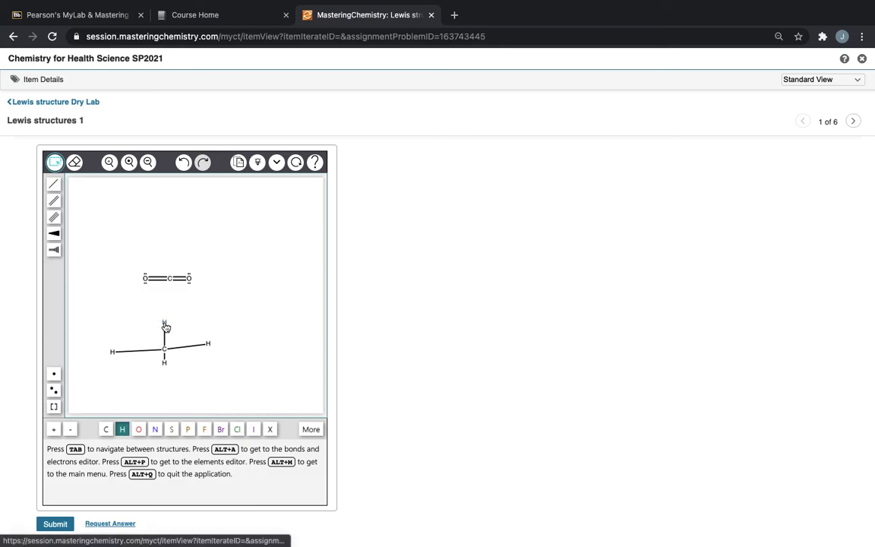
{"action": "left_click_drag", "start_coordinate": [211, 349], "coordinate": [195, 350]}
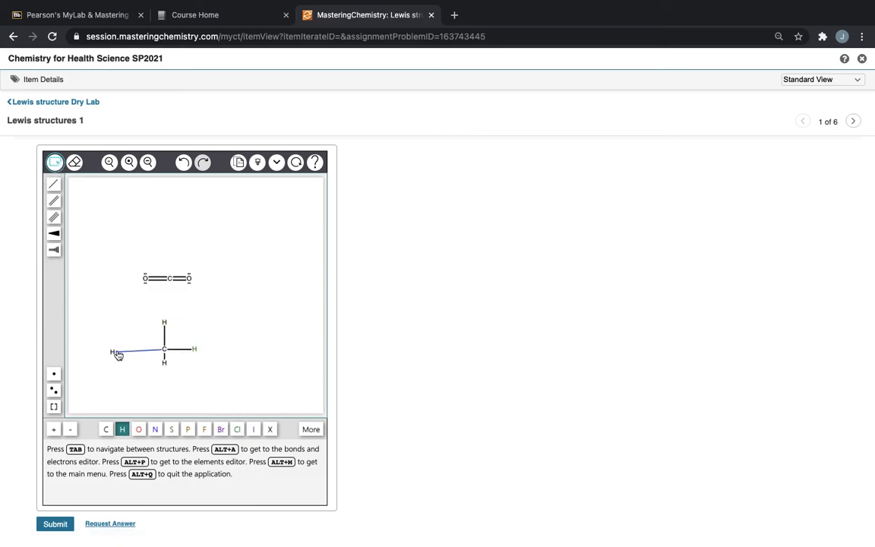
{"action": "left_click_drag", "start_coordinate": [113, 353], "coordinate": [143, 349]}
{"action": "left_click", "coordinate": [52, 159]}
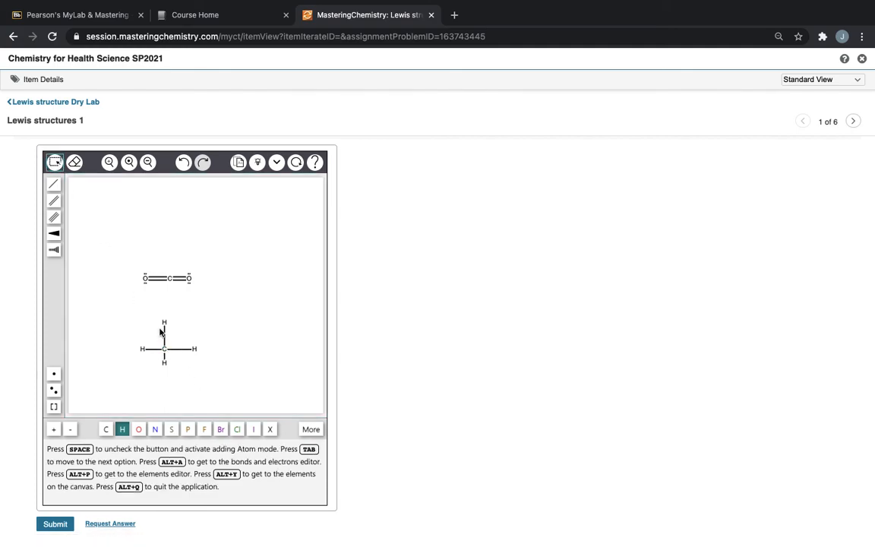
{"action": "left_click", "coordinate": [167, 354]}
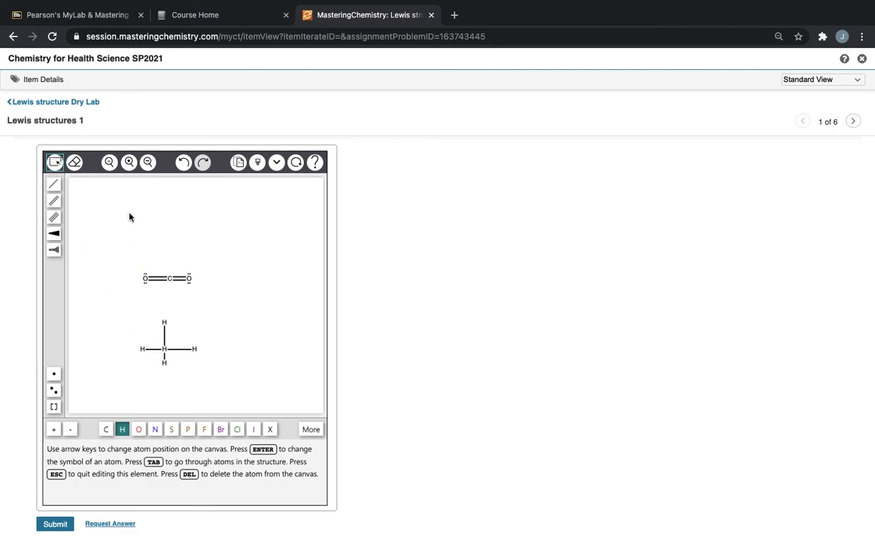
{"action": "left_click", "coordinate": [181, 164]}
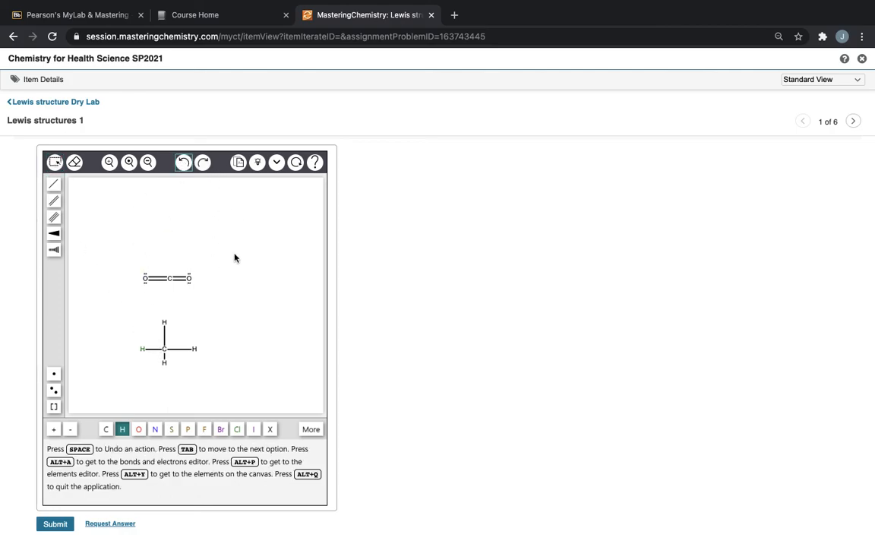